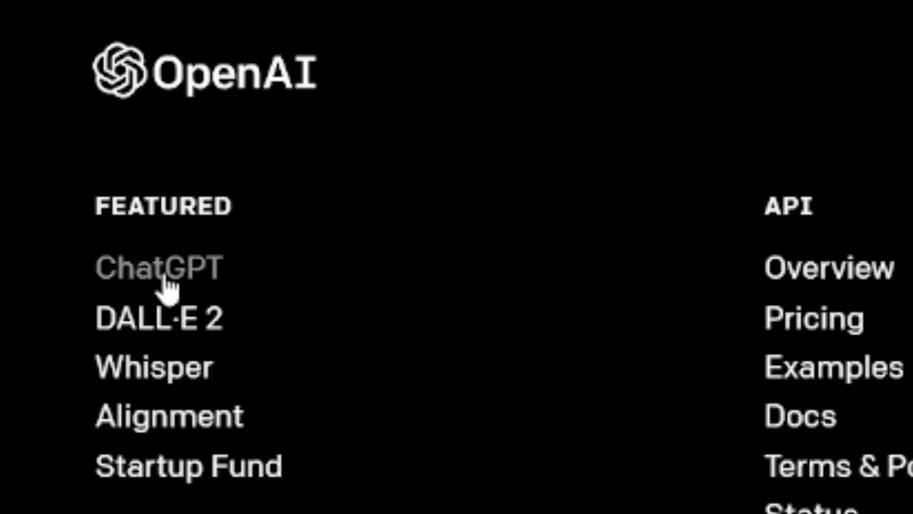
Launch ChatGPT through the featured ChatGPT page of the OpenAI site, and switch to the other browser window.
click(164, 278)
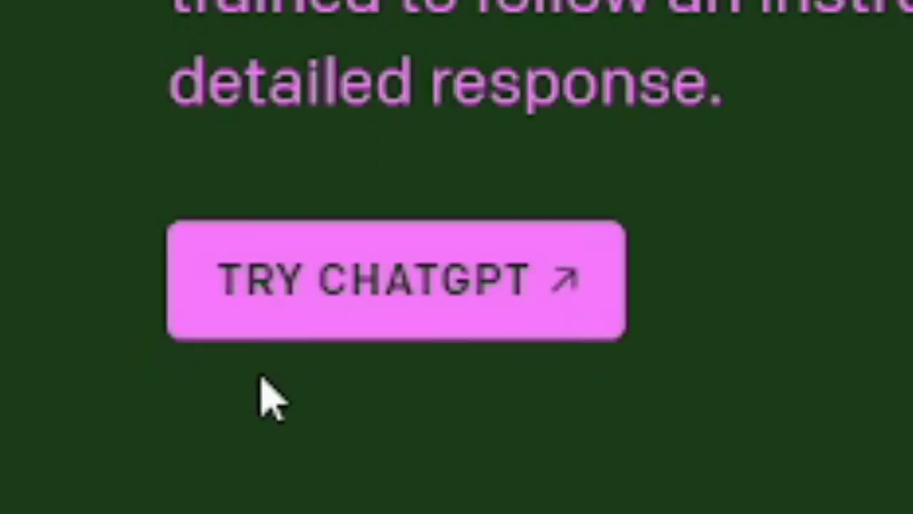
click(365, 280)
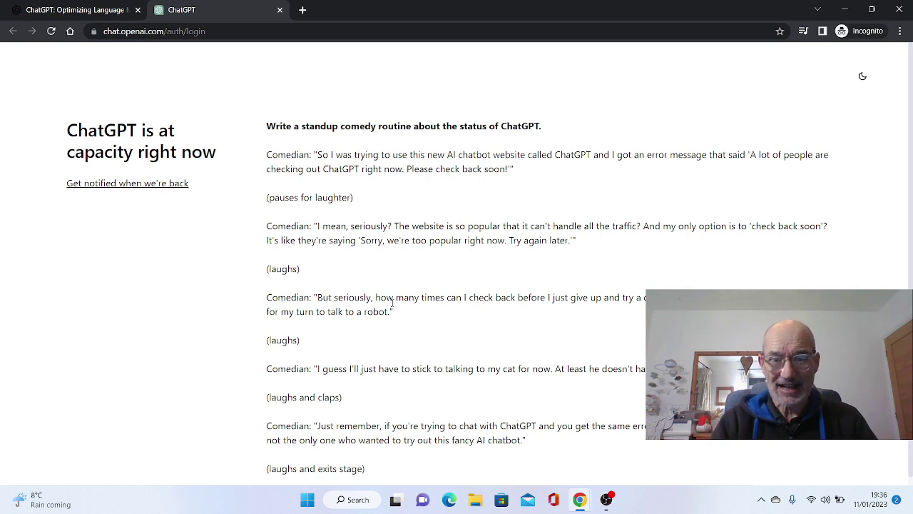
key(alt+Tab)
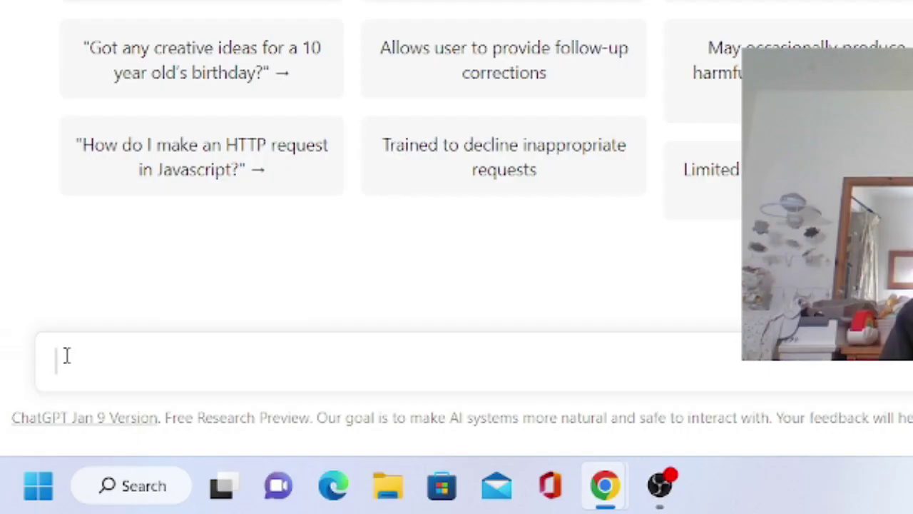
Send the prompt "provide information about top 10 money making apps".
click(321, 436)
text(pro)
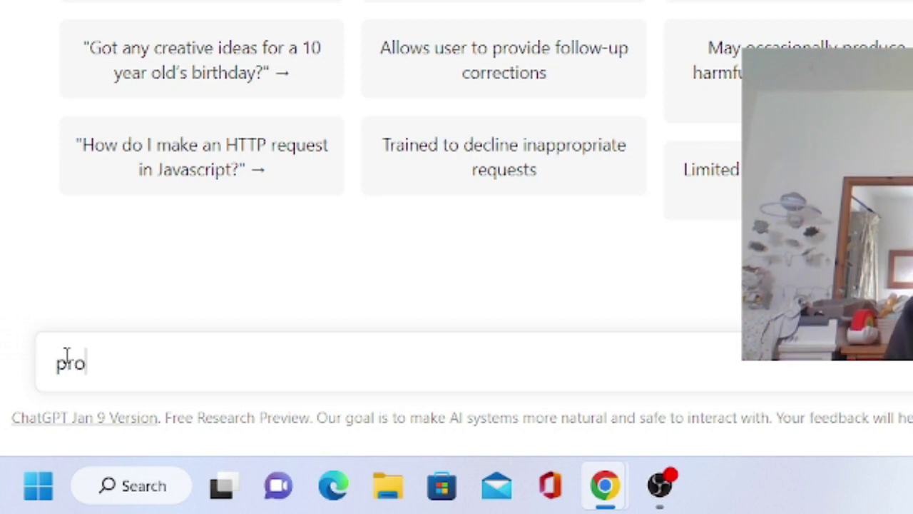
text(vide inform)
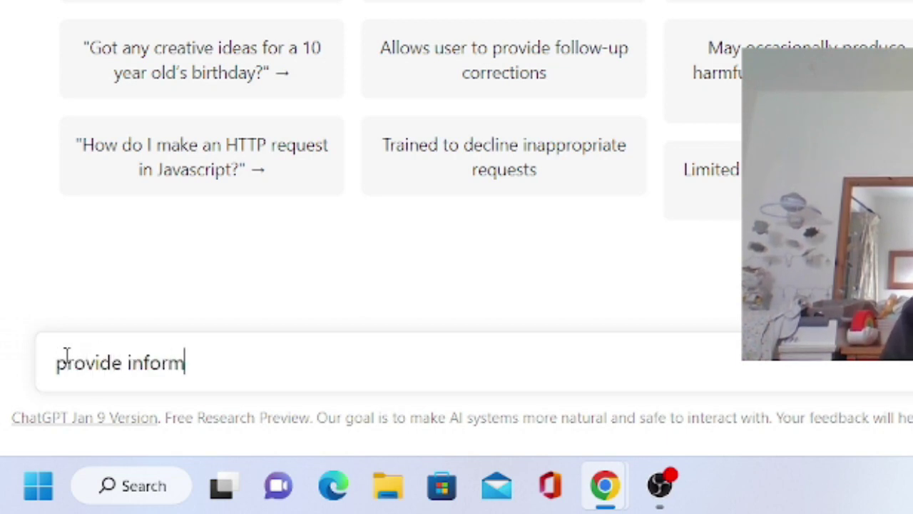
text(ation aboy)
key(BackSpace)
text(ut top 10 )
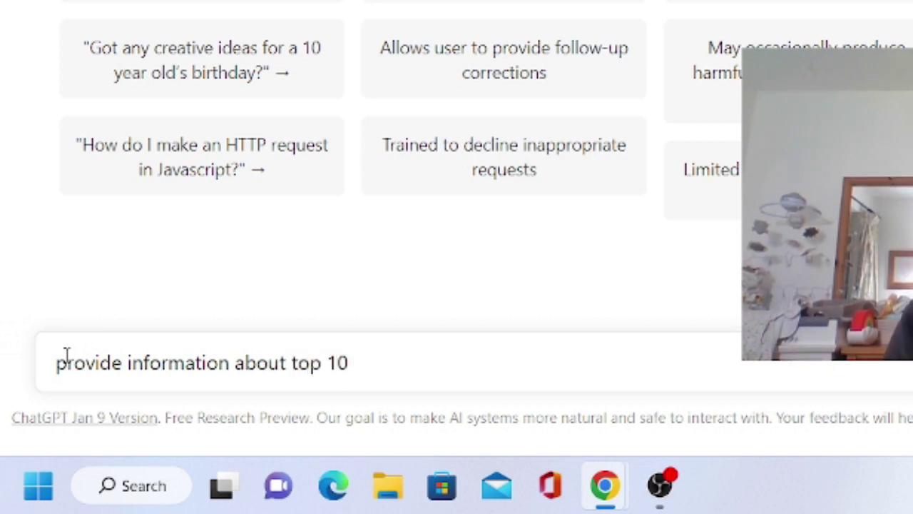
text(mone)
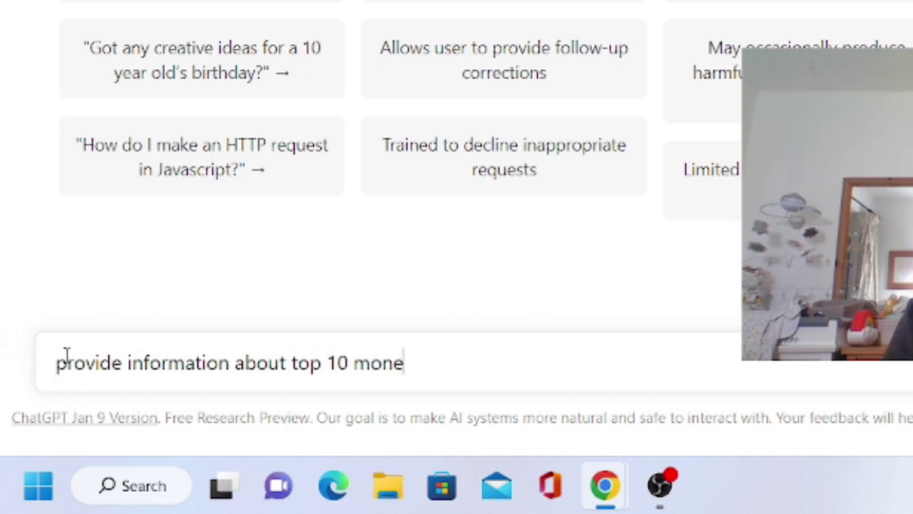
text(y moaking apps)
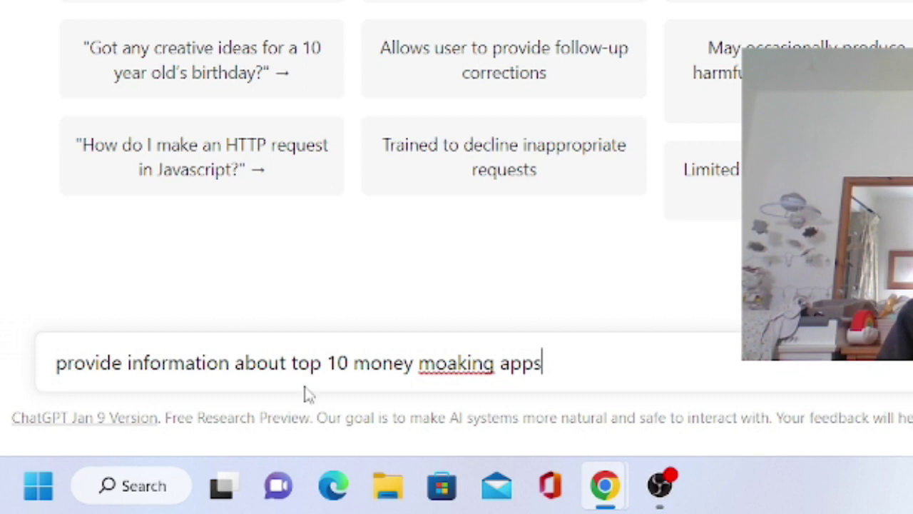
click(456, 367)
key(BackSpace)
key(BackSpace)
text(a)
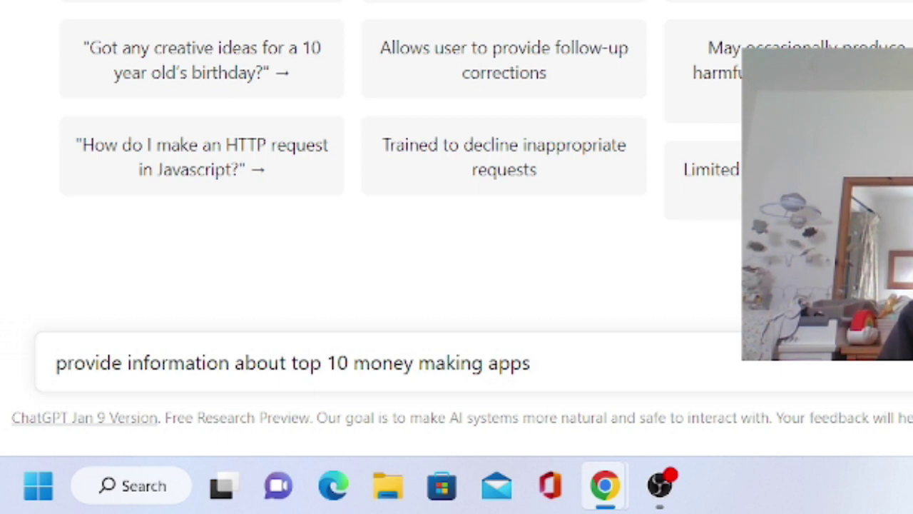
key(Return)
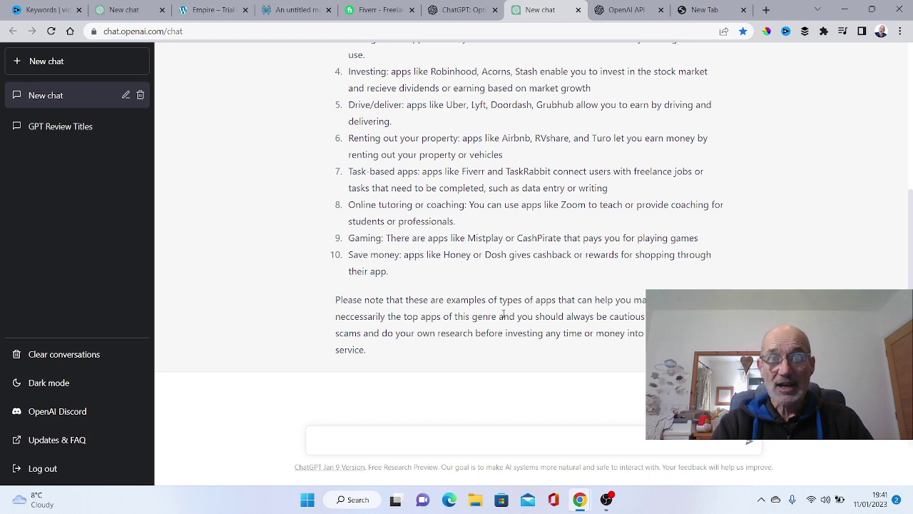
Send two follow-ups in the same chat: "can you give me more information about swagbucks" and "can you create 10 titles for this blog post".
scroll(428, 321, up, 2)
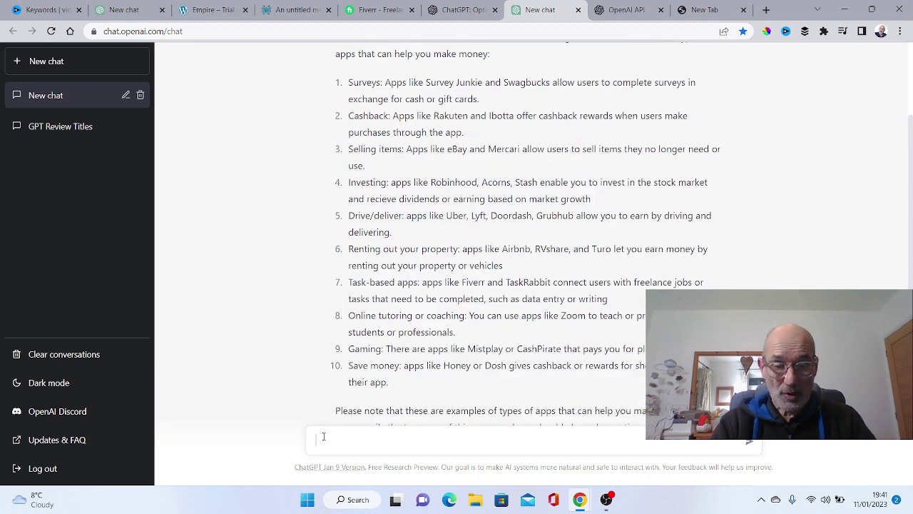
click(323, 437)
text(can you giv)
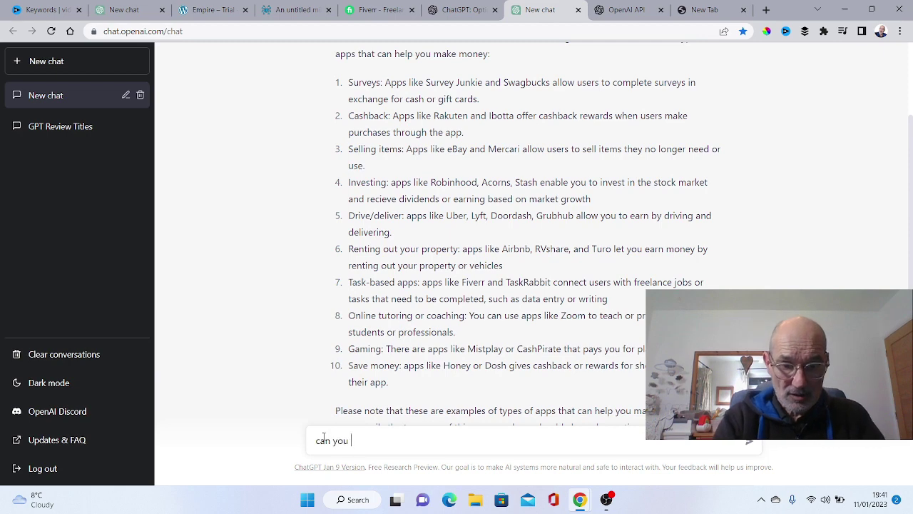
text(e me more information about swagbucks)
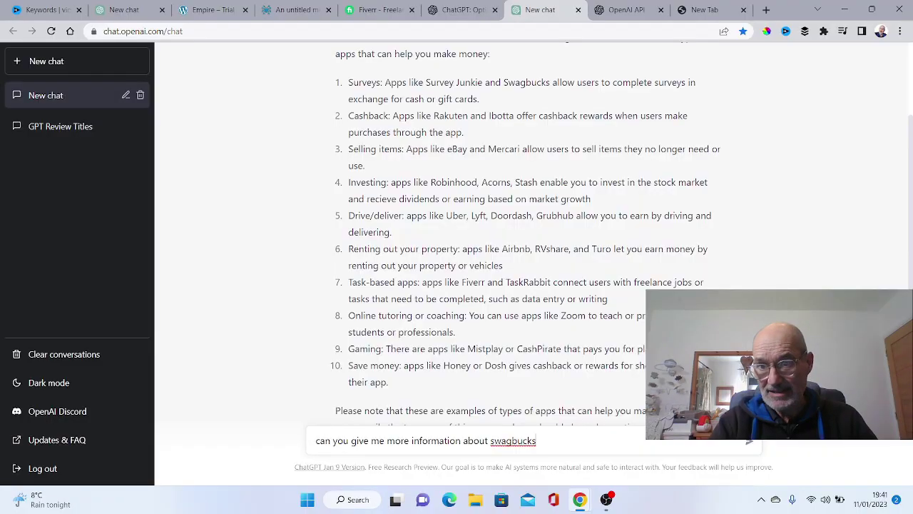
click(749, 442)
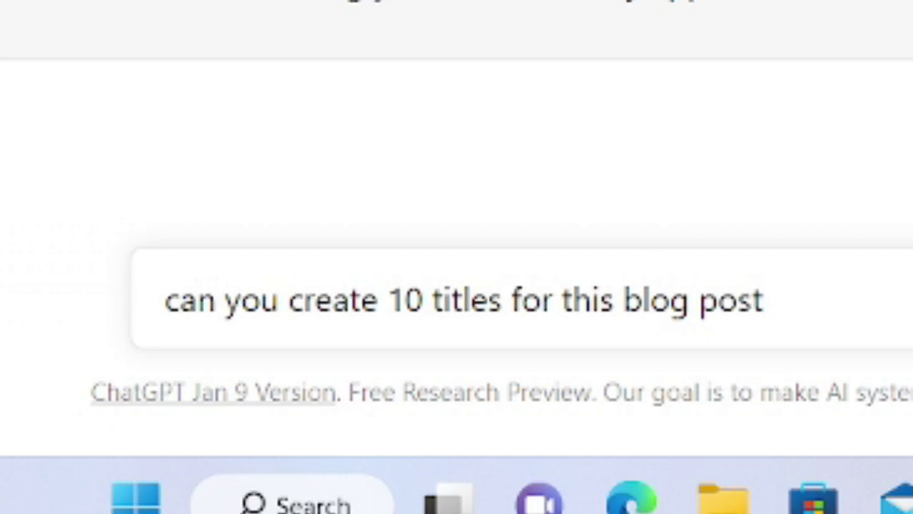
key(Return)
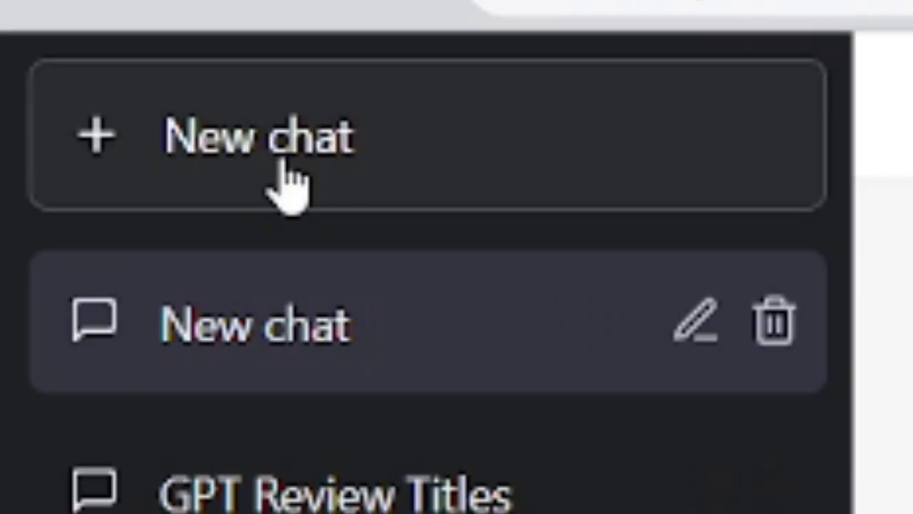
Copy the first suggested blog title, "10 Money-Making Apps to Earn Extra Cash", from the chat's answer.
click(51, 68)
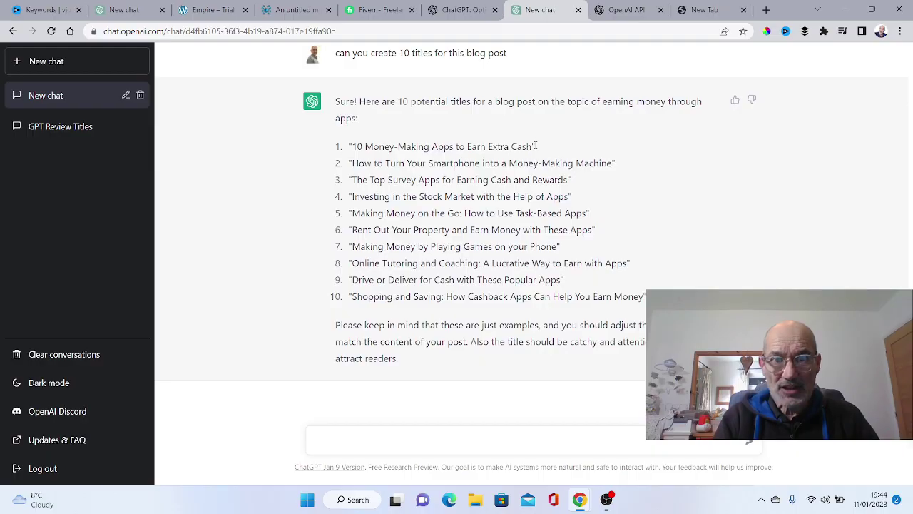
drag(537, 146, 349, 147)
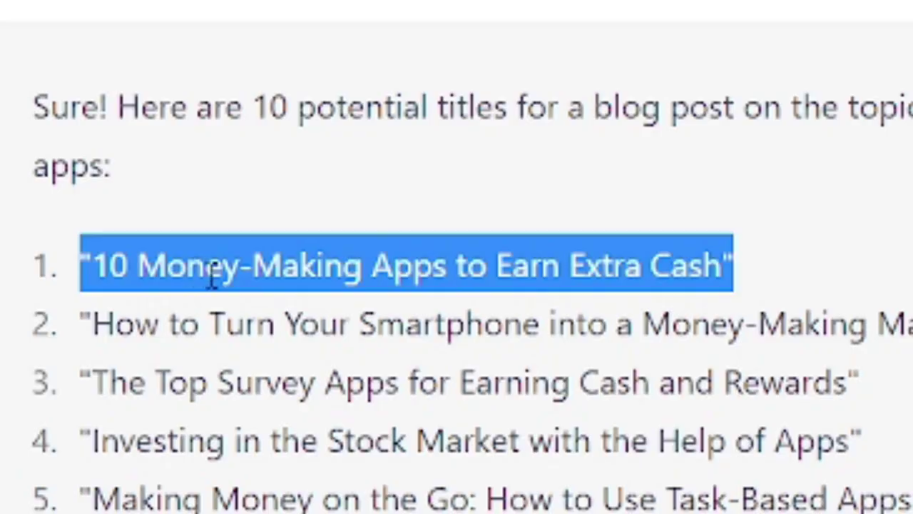
right_click(213, 277)
click(285, 309)
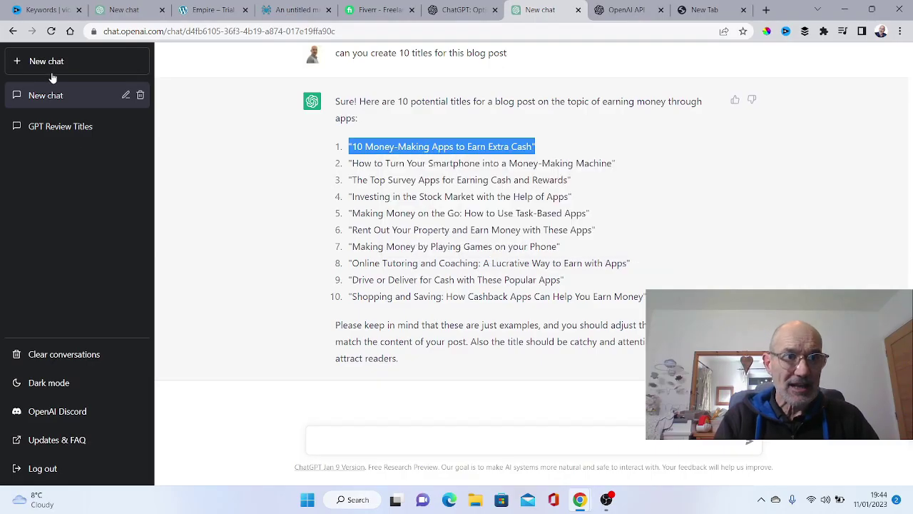
Send "Give me 10 alternative titles for my youtube video 10 Money-Making Apps to Earn Extra Cash" in a new chat.
click(56, 63)
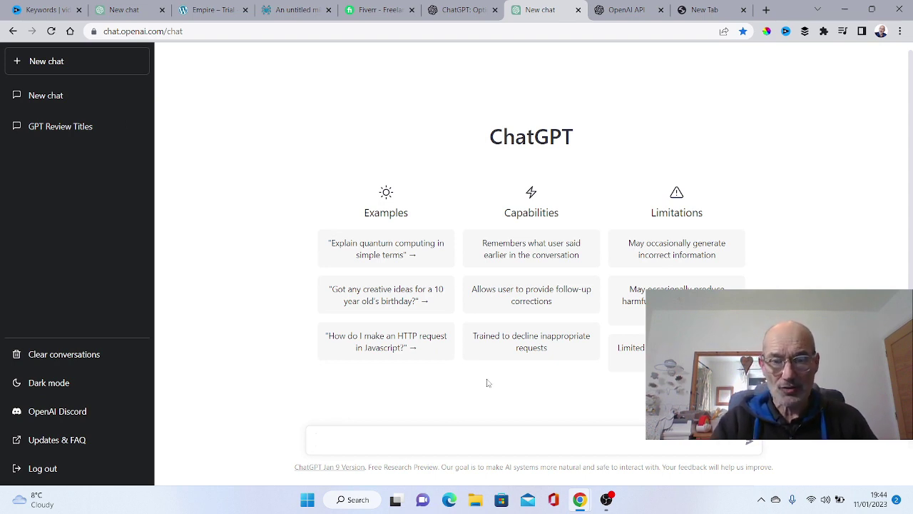
key(ctrl+v)
key(BackSpace)
text(Give me 10 alternative titles for me youtube video)
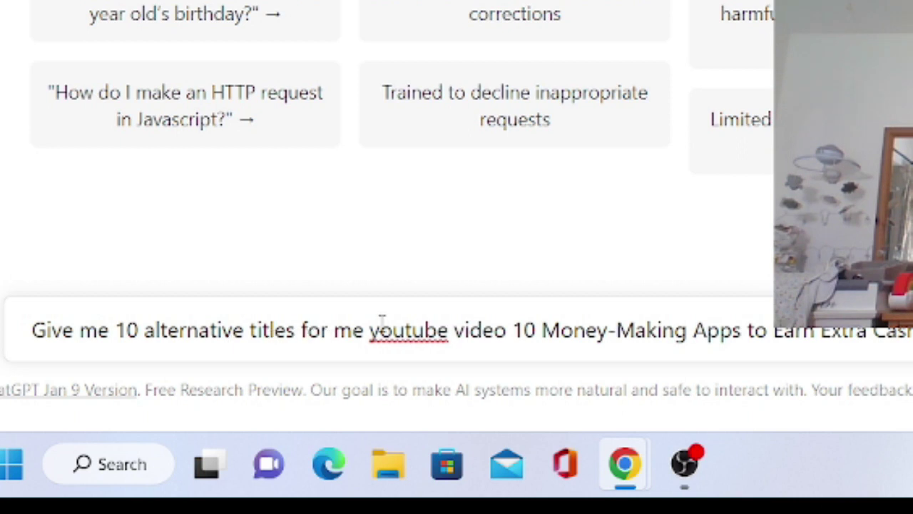
click(363, 332)
key(BackSpace)
text(y)
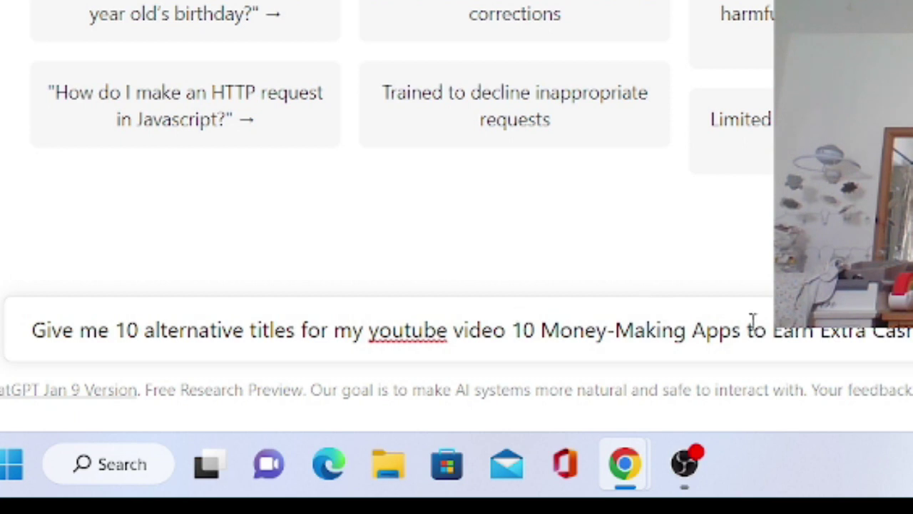
key(Return)
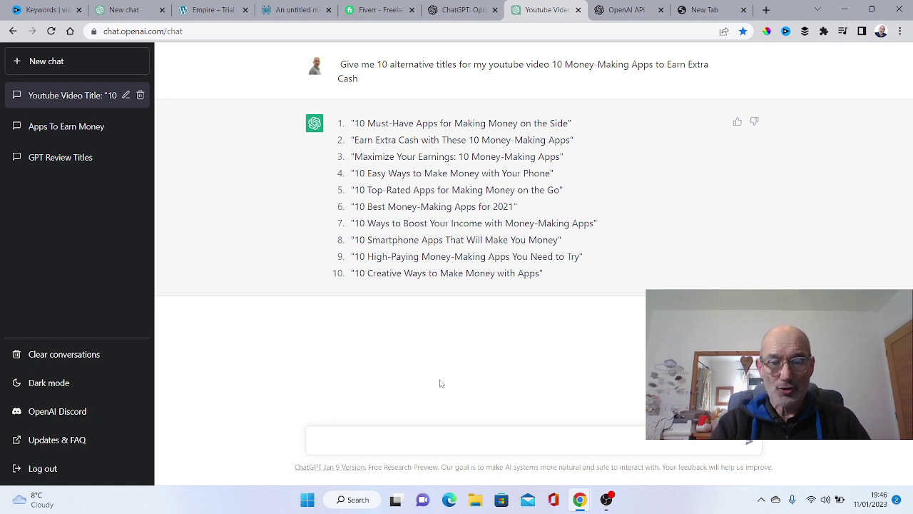
Copy the first suggested title and send "Give me a 100 word description for this youtube video 10 Must-Have Apps for Making Money on the Side".
drag(357, 124, 570, 124)
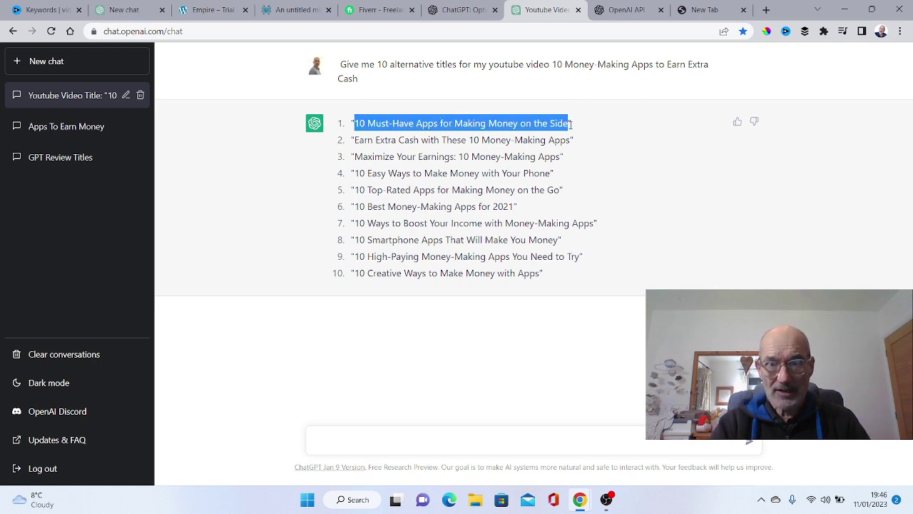
right_click(533, 125)
click(547, 135)
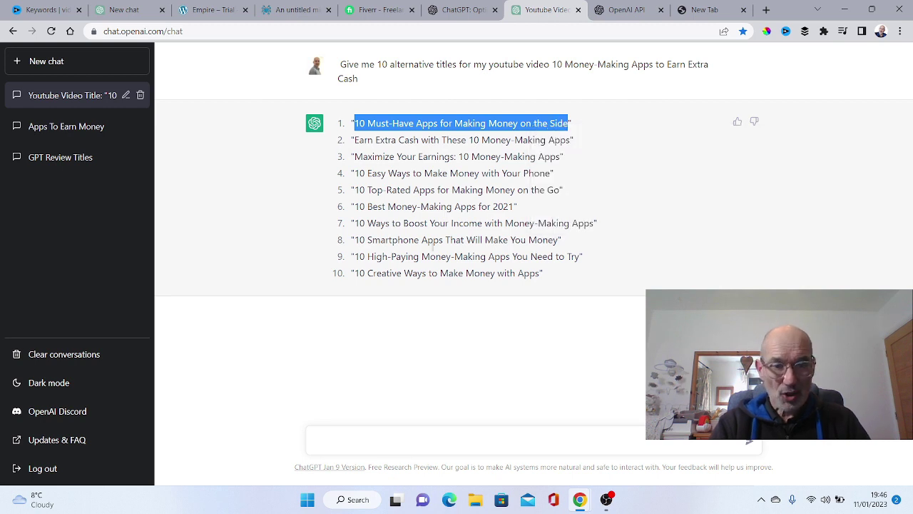
click(332, 438)
right_click(332, 439)
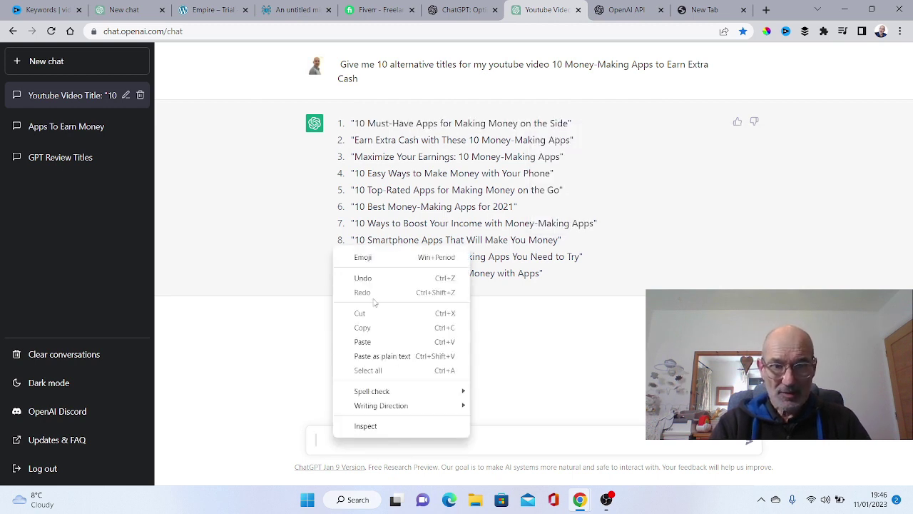
click(364, 342)
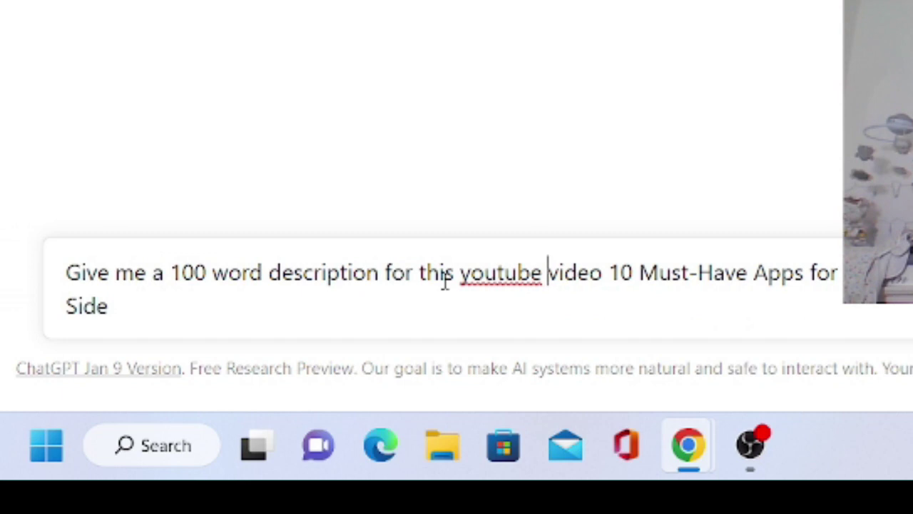
click(545, 278)
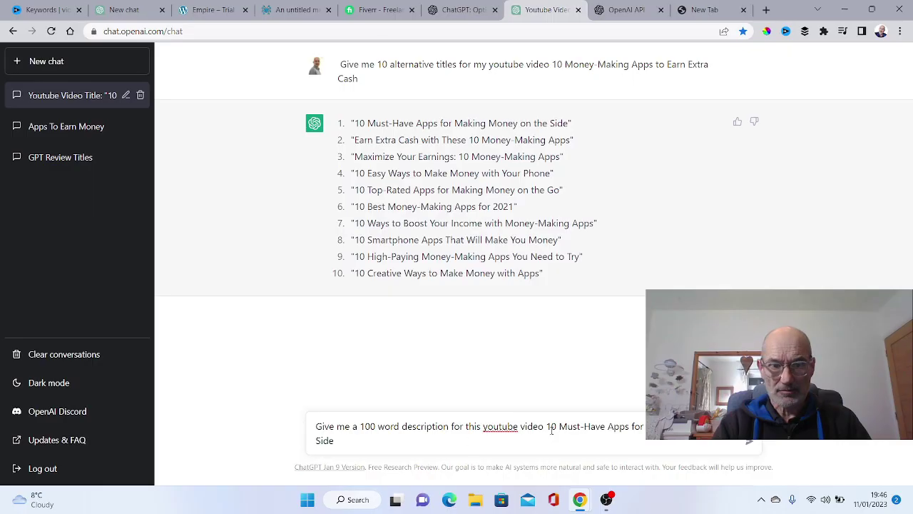
click(748, 440)
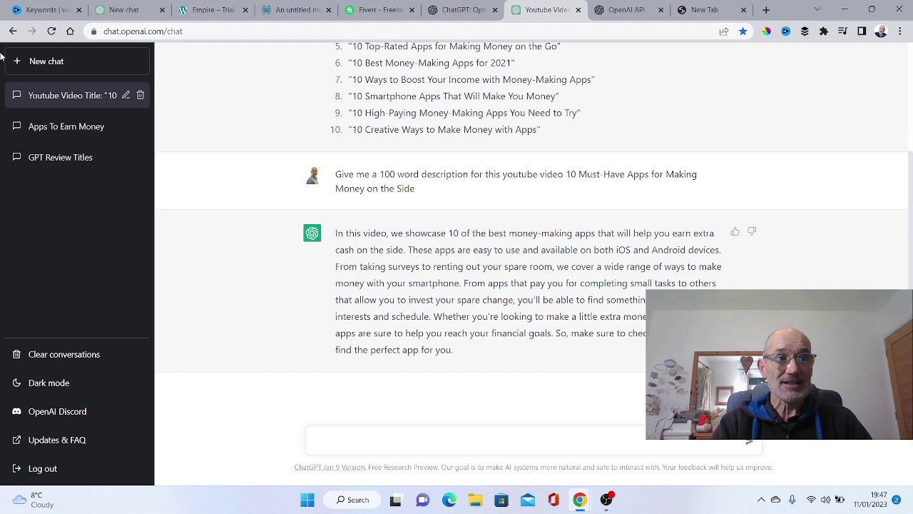
Copy the full text of the generated video description from the YouTube title chat.
click(27, 60)
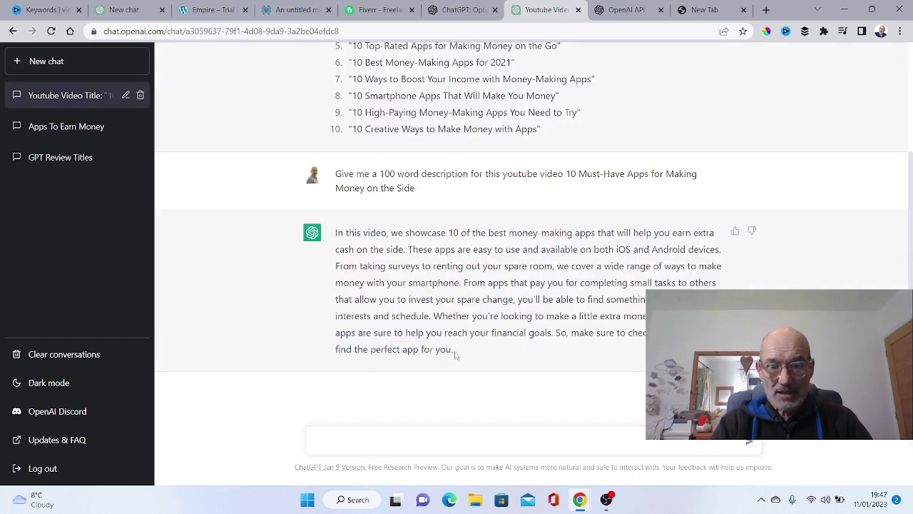
drag(454, 348, 329, 242)
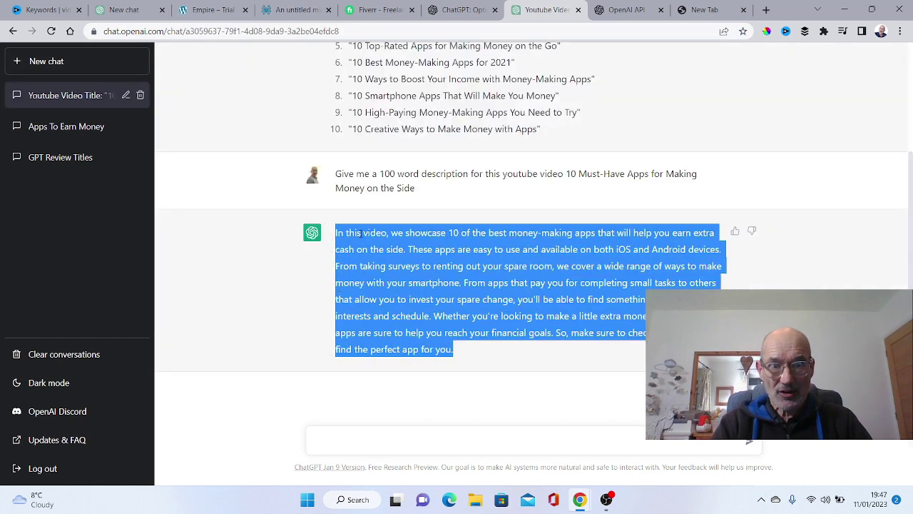
right_click(362, 234)
click(387, 243)
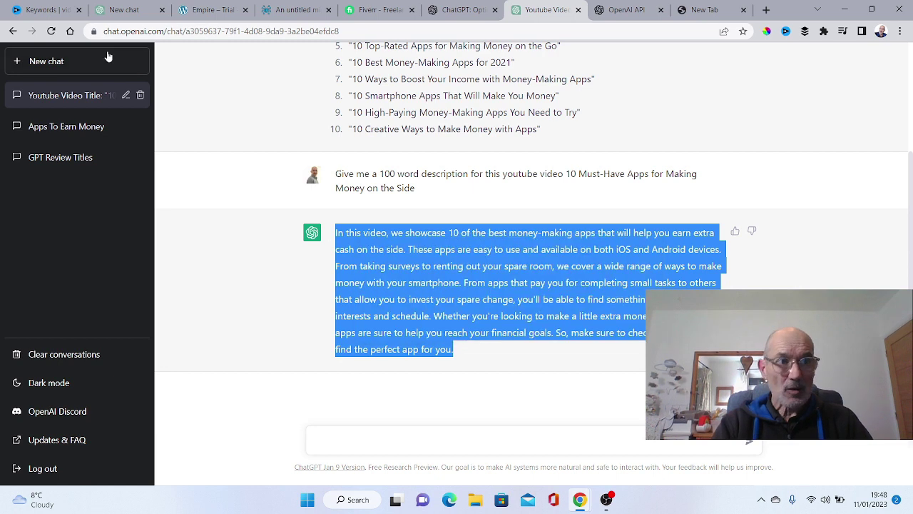
In a new chat, send "change this text from English into Italian" followed by the copied video description.
click(61, 63)
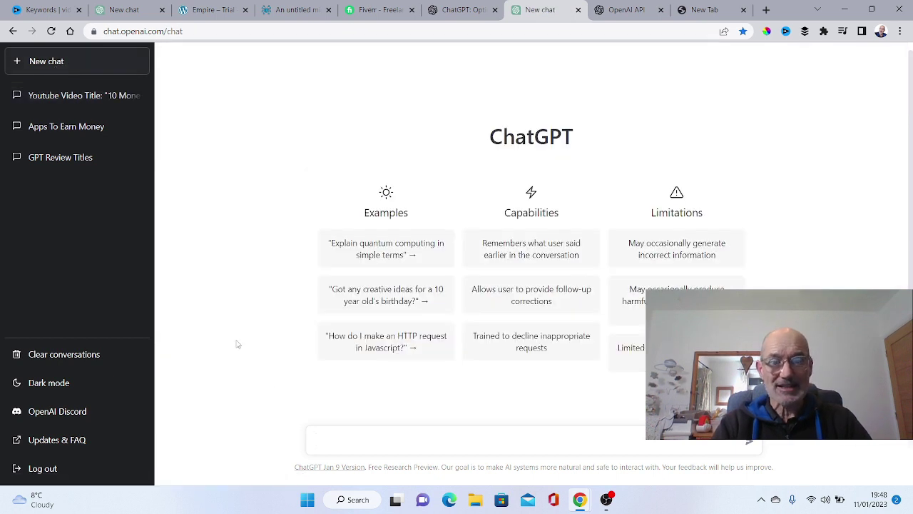
click(366, 438)
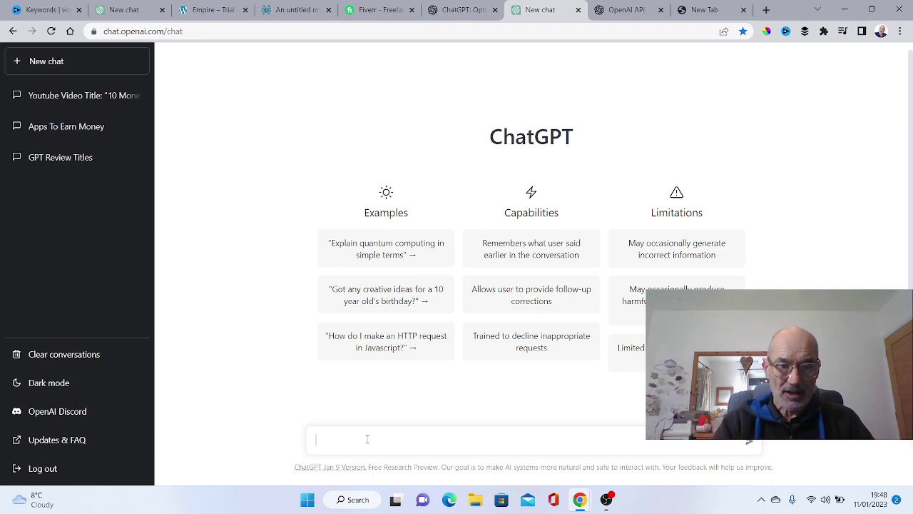
key(ctrl+v)
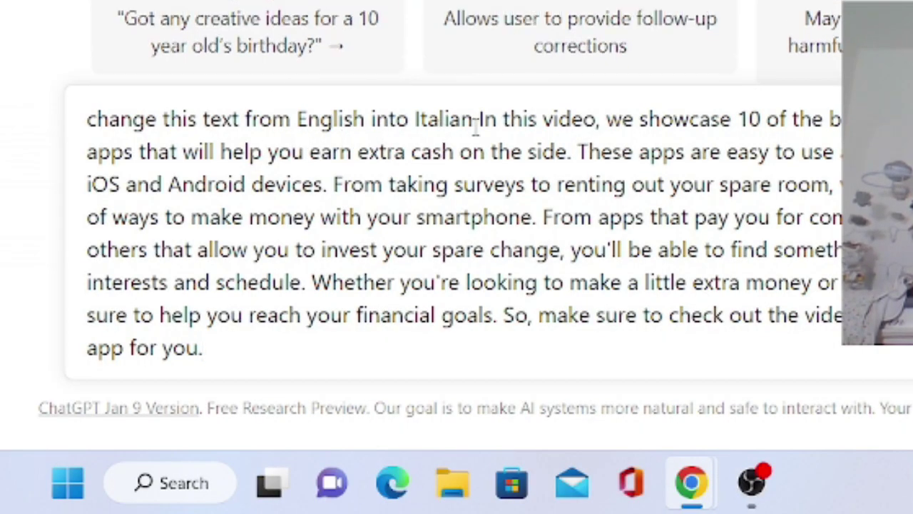
key(Return)
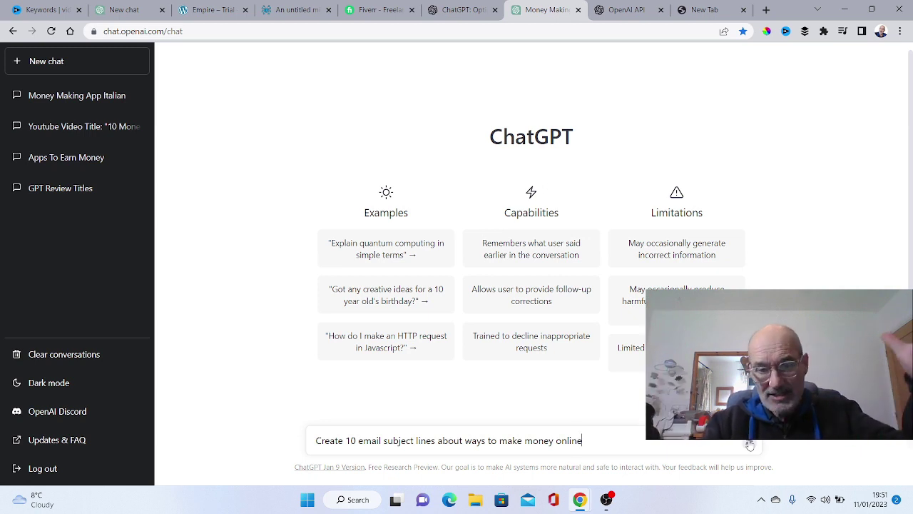
Send the prompt "Create 10 email subject lines about ways to make money online".
click(749, 442)
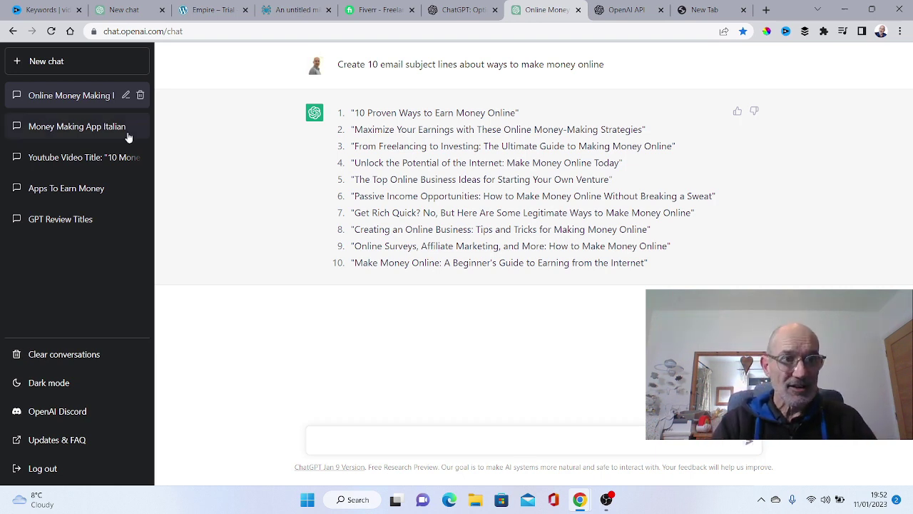
In a new chat, send "Create the html code for a button on wordpress".
click(54, 64)
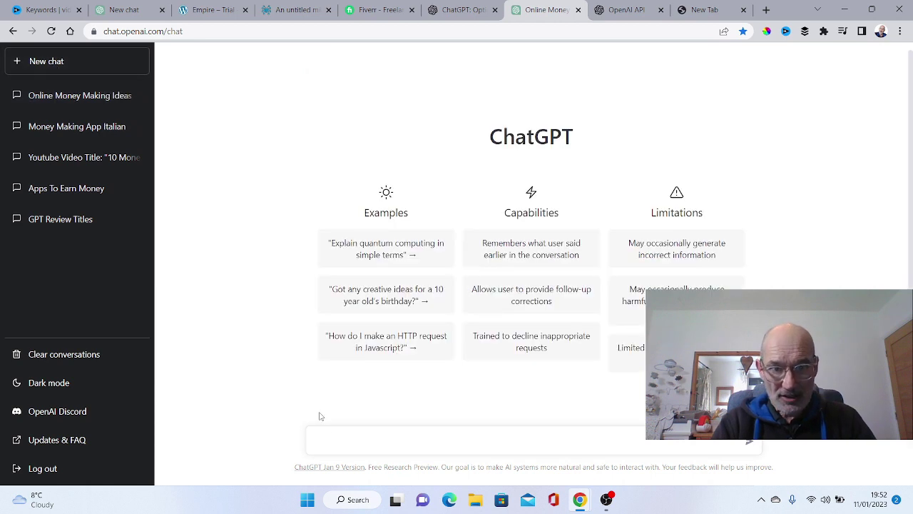
text(Create)
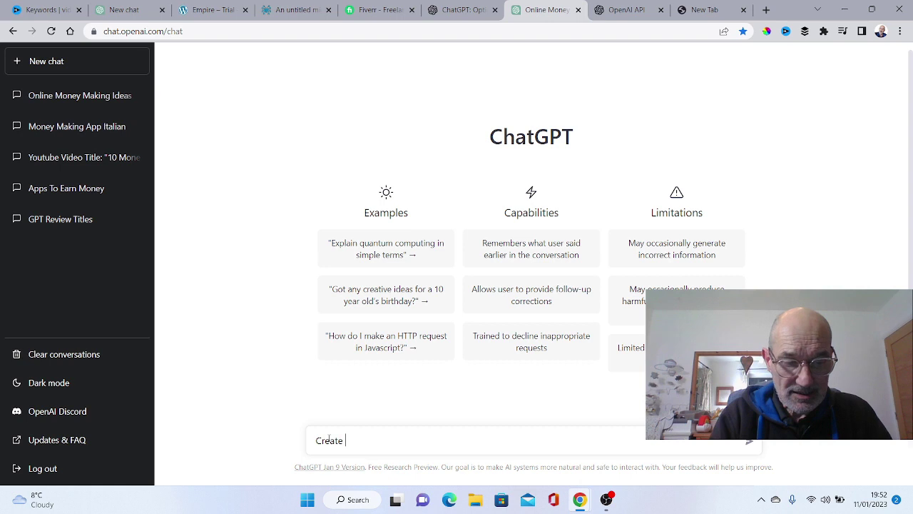
text( the ht)
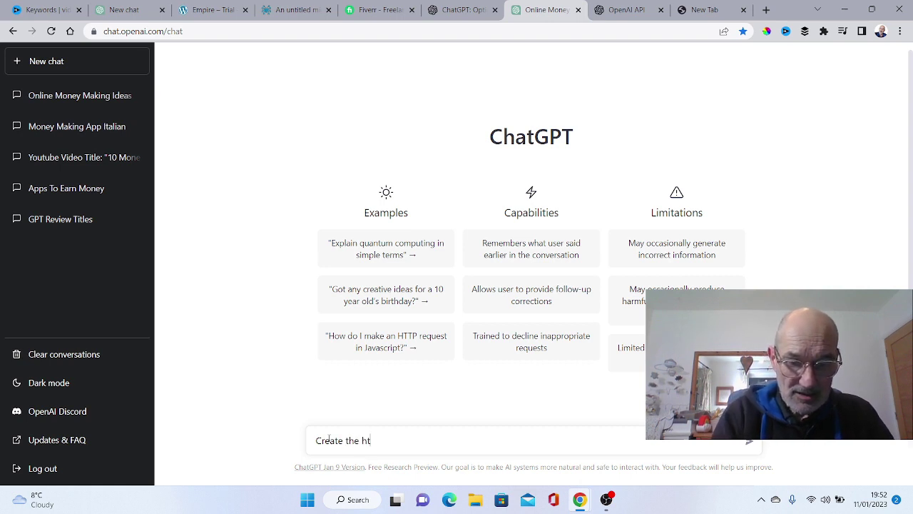
text(ml co)
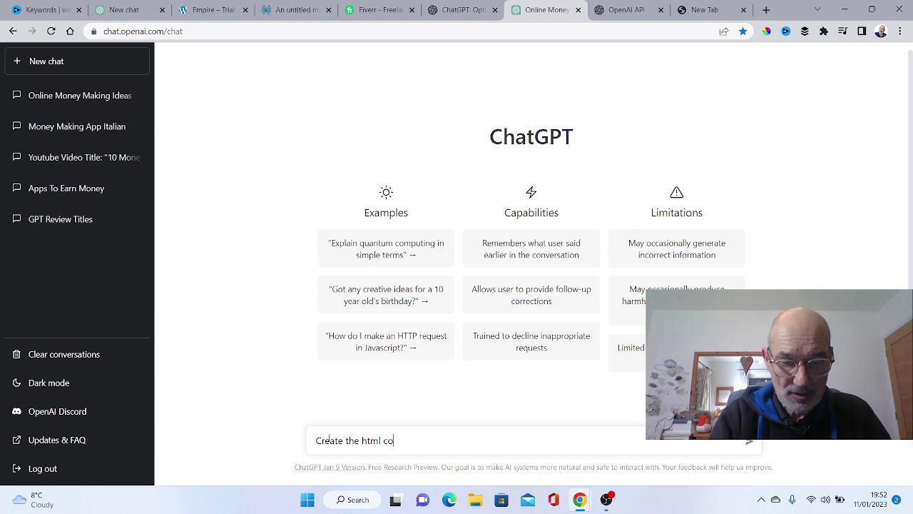
text(de for a button)
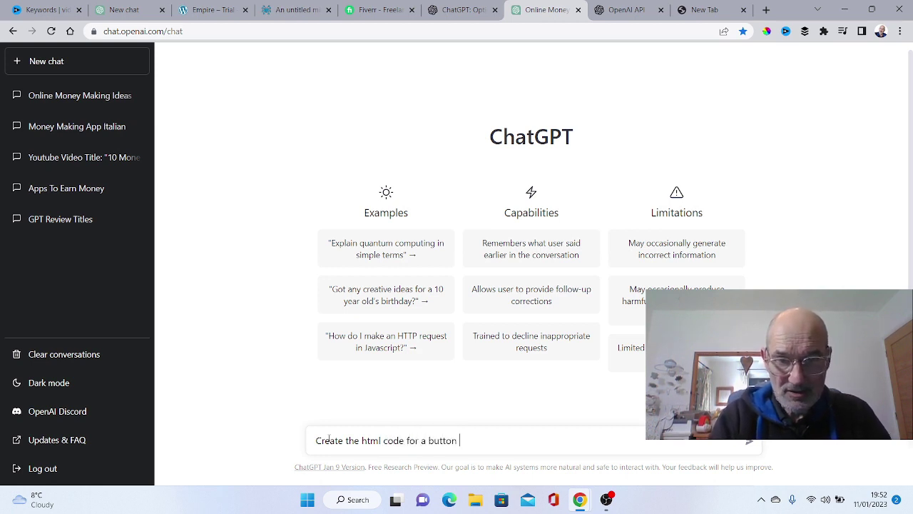
text( on wordpress)
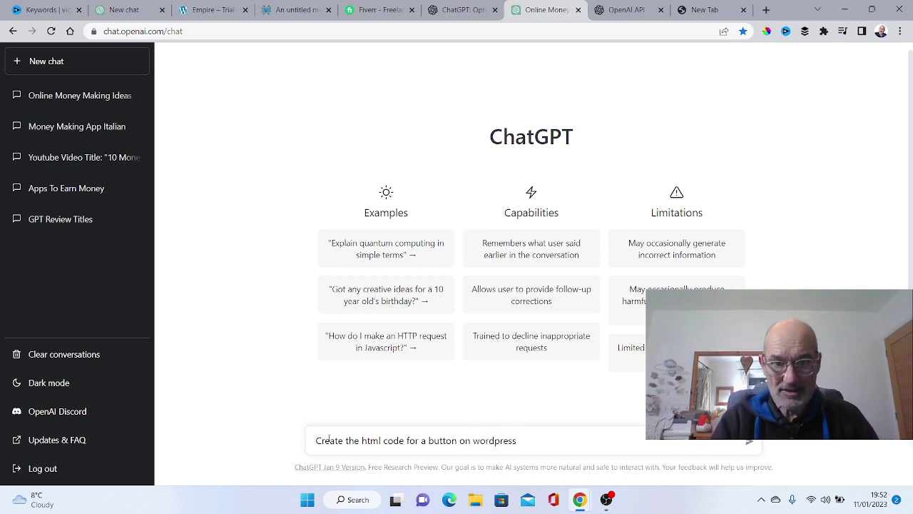
click(750, 445)
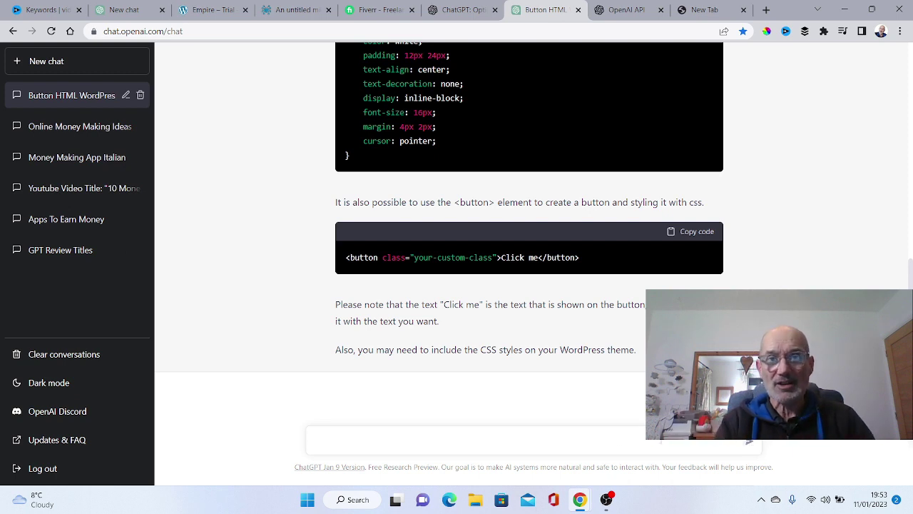
Switch to Fiverr, open the Translation category under Writing & Translation, and look through the offered services and their prices.
key(alt+Tab)
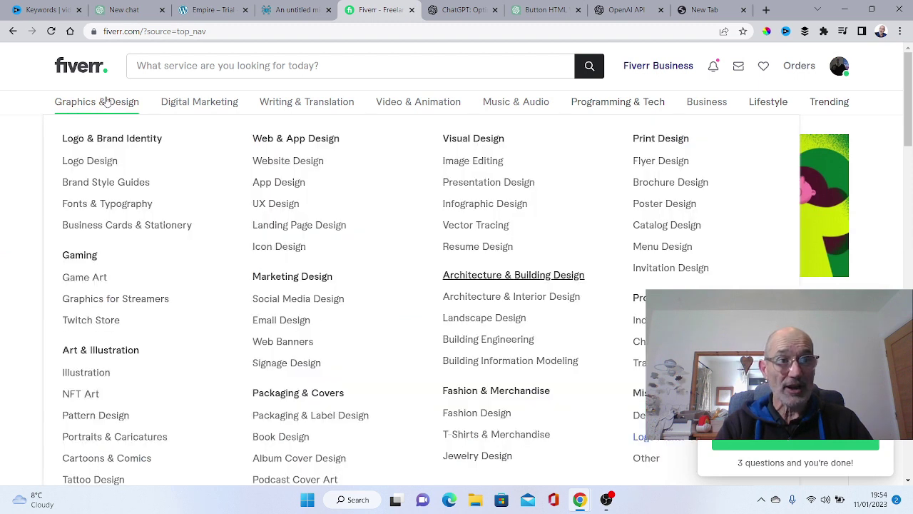
mouse_move(203, 103)
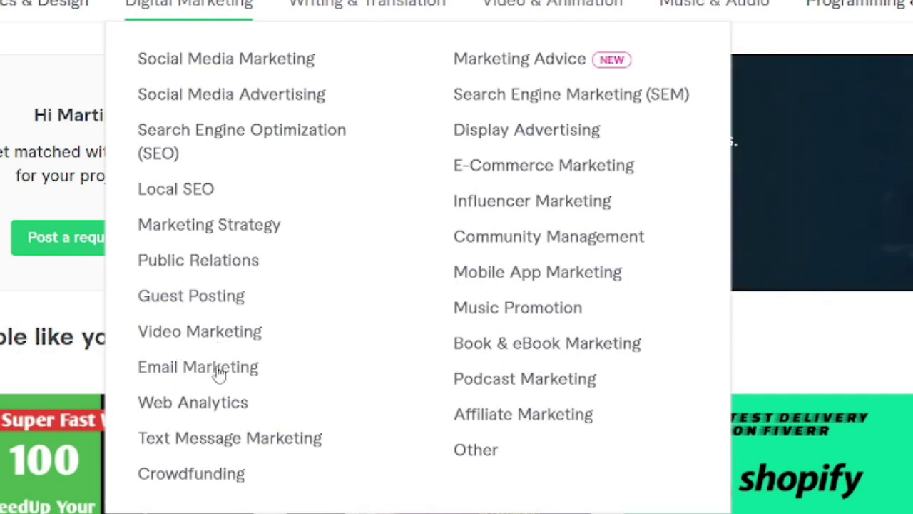
mouse_move(366, 9)
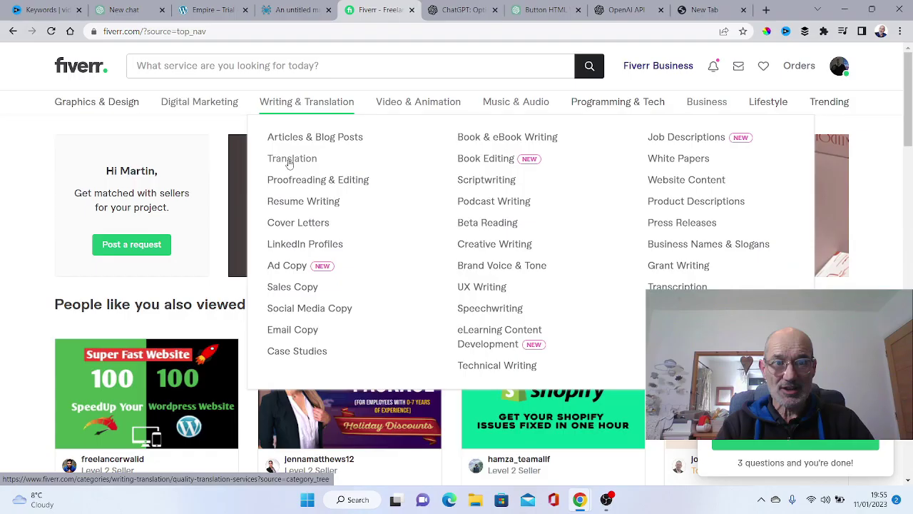
click(371, 503)
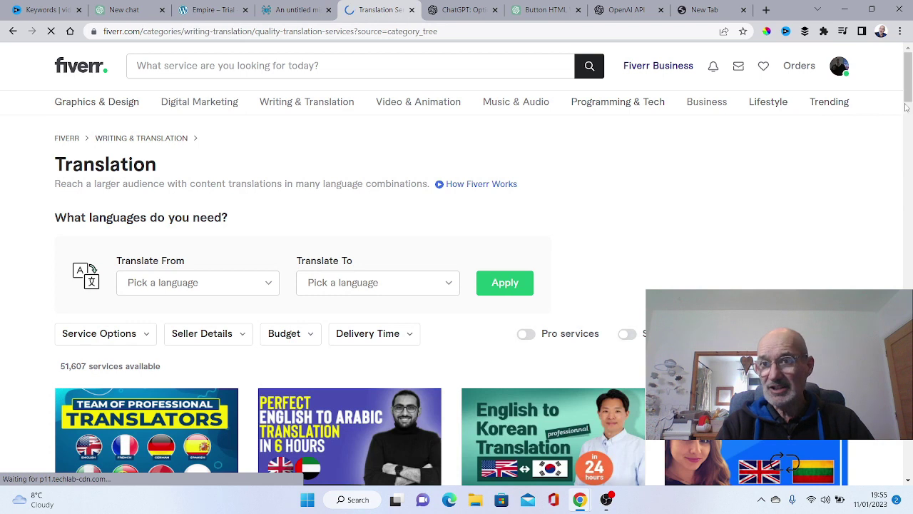
drag(909, 96, 908, 142)
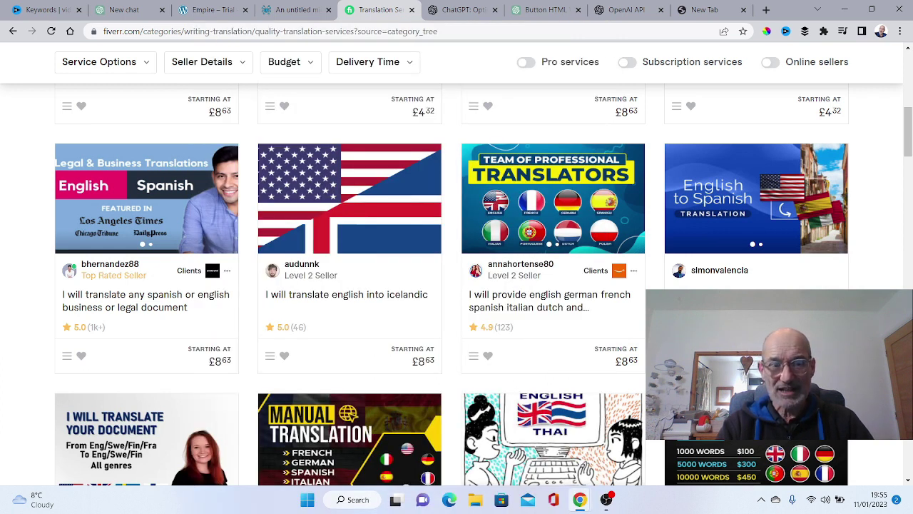
drag(909, 142, 909, 174)
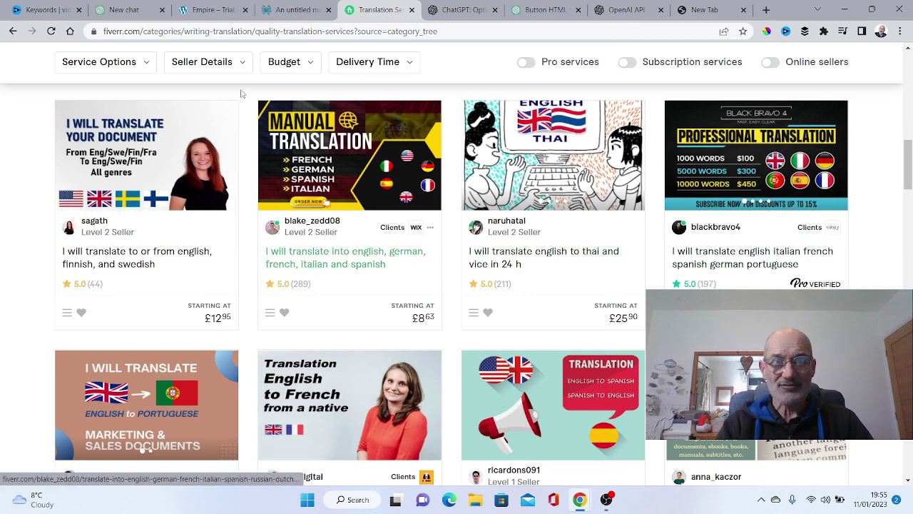
Search Fiverr for "blog article writing" and look through the offered services, their prices and the Music & Audio category.
scroll(411, 71, up, 4)
click(161, 65)
text(bl)
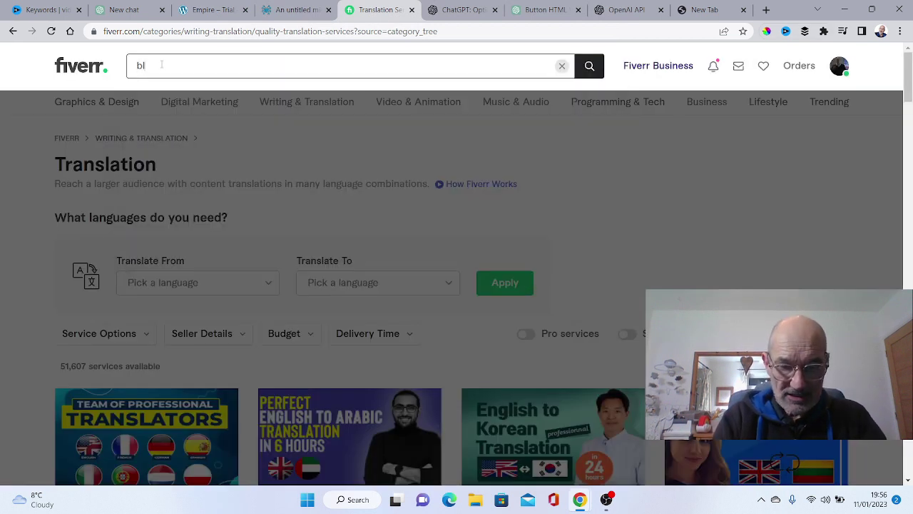
text(og article )
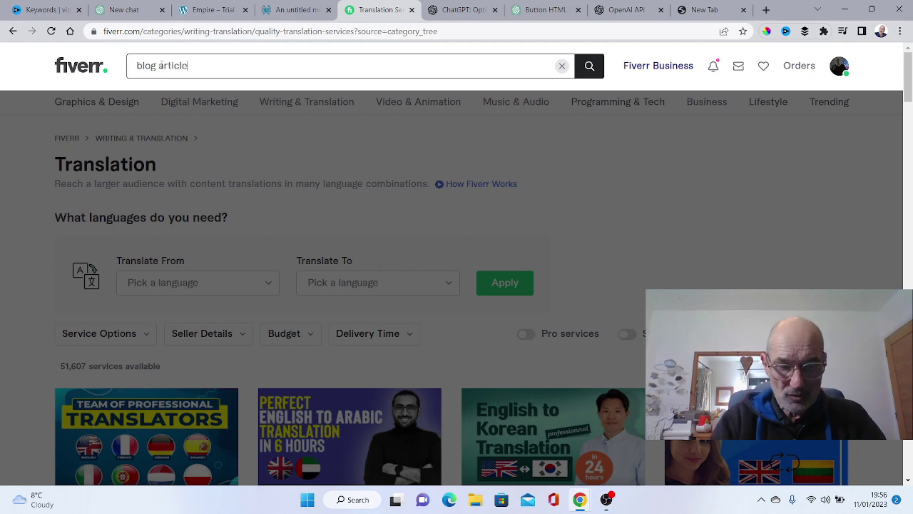
text(writing)
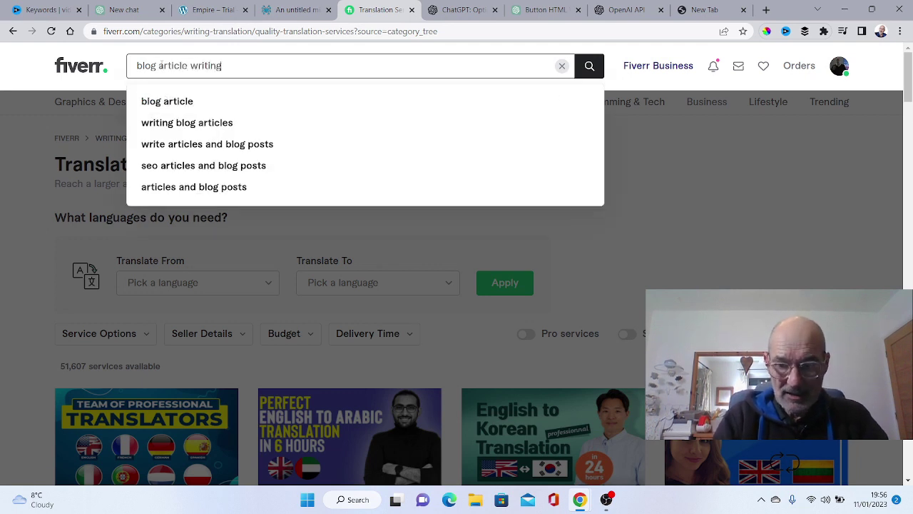
key(Return)
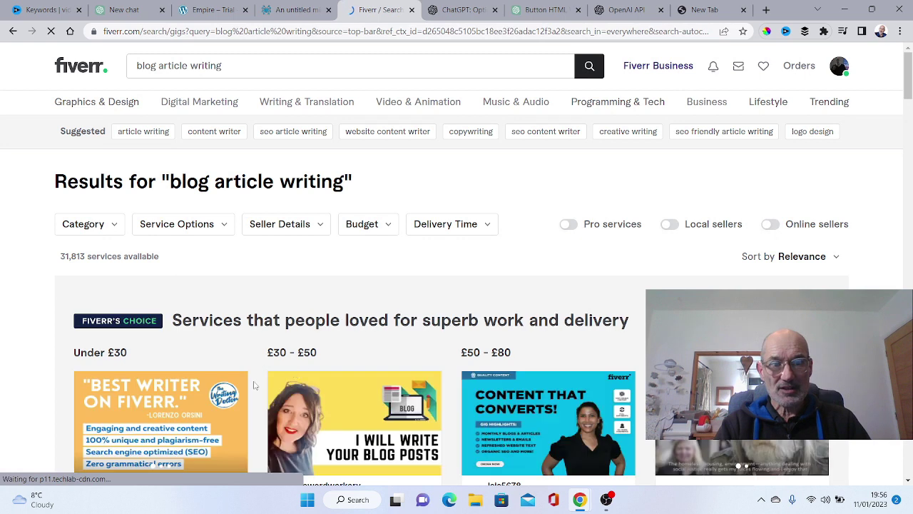
drag(909, 81, 909, 106)
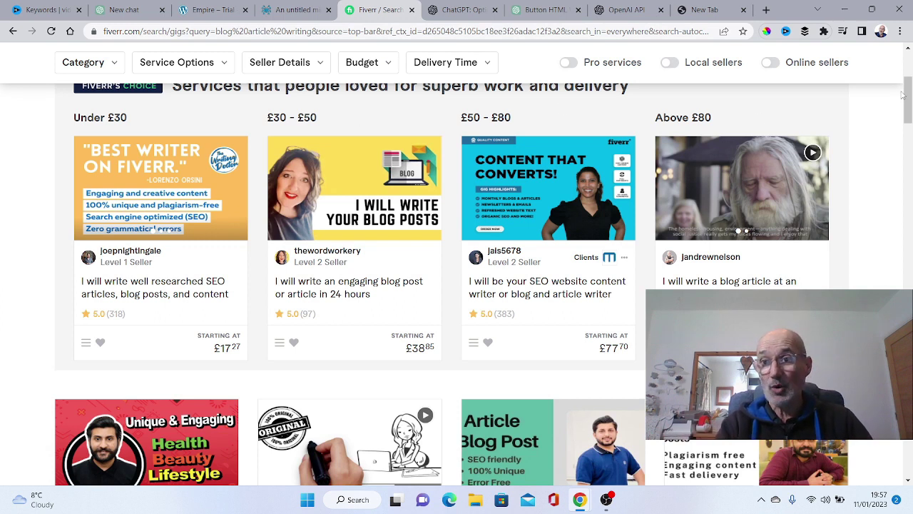
drag(909, 96, 908, 72)
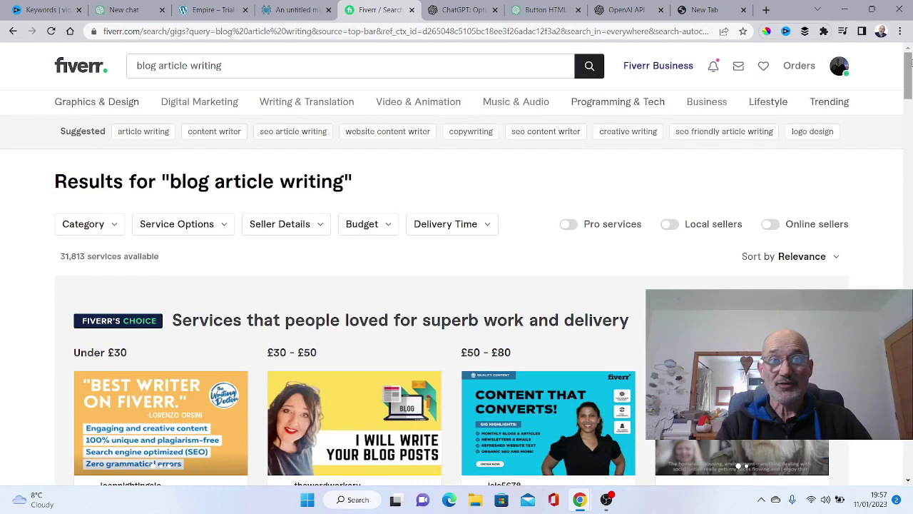
mouse_move(596, 98)
mouse_move(499, 109)
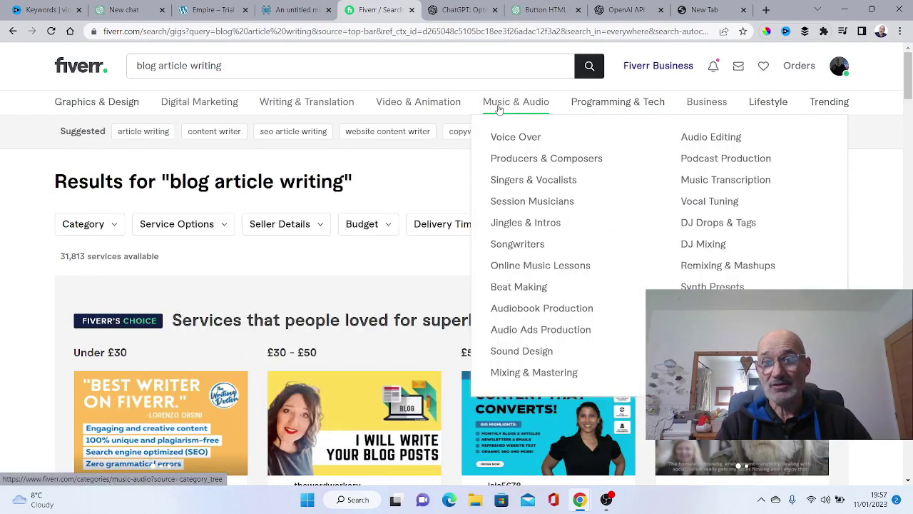
Return to ChatGPT, then switch to the OpenAI website's homepage.
key(ctrl+7)
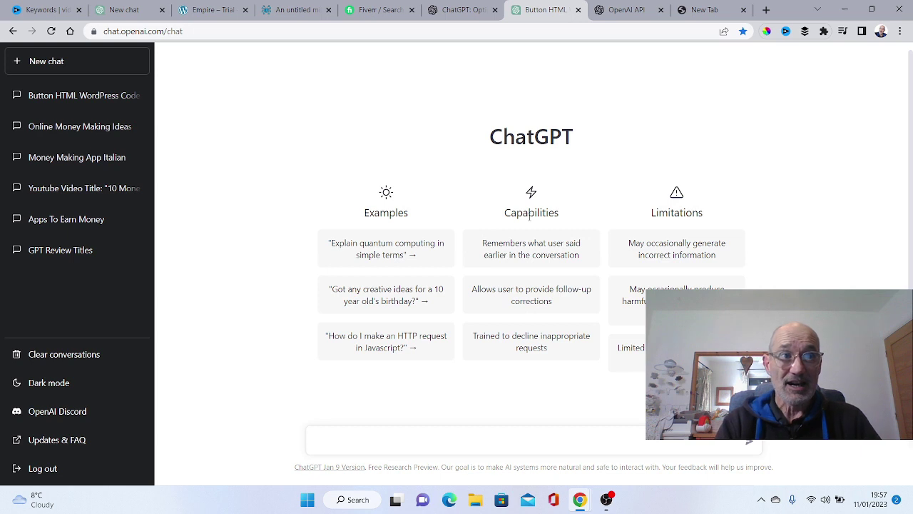
key(ctrl+Tab)
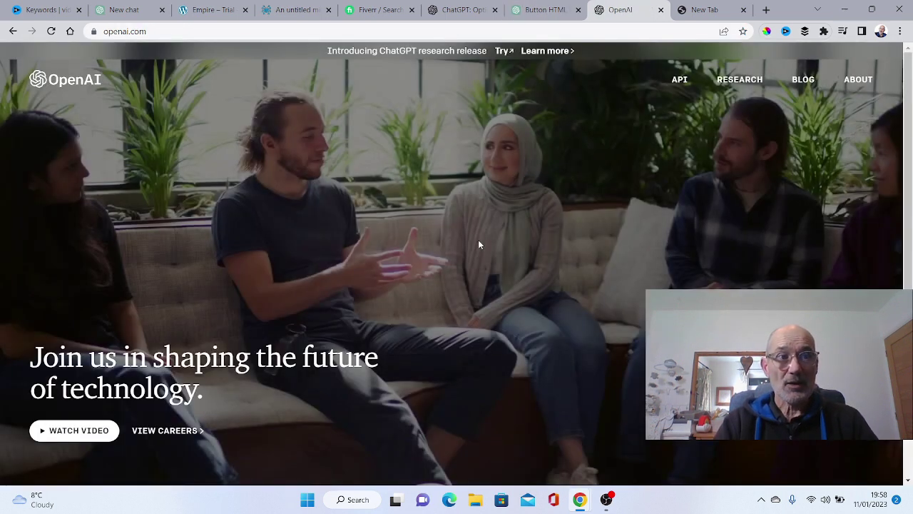